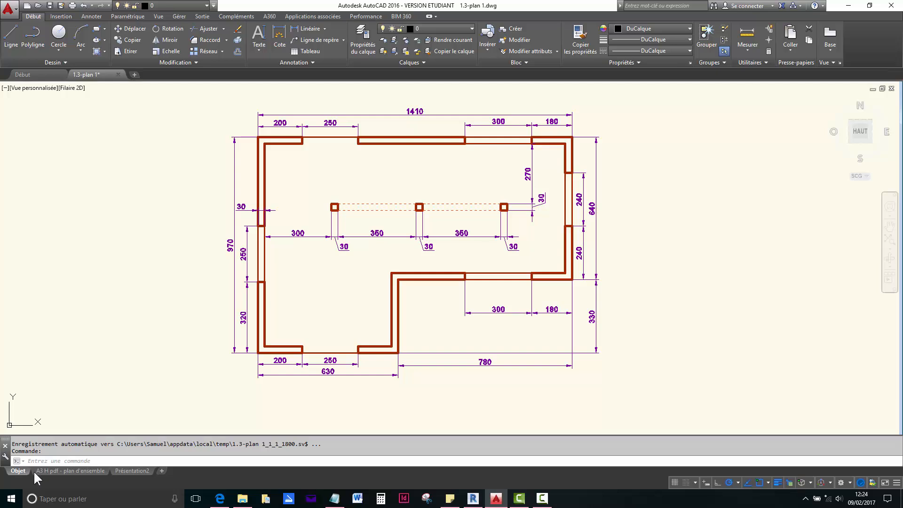
Step: Switch to the "A3 H pdf - plan d'ensemble" layout
{"action": "left_click", "coordinate": [75, 470]}
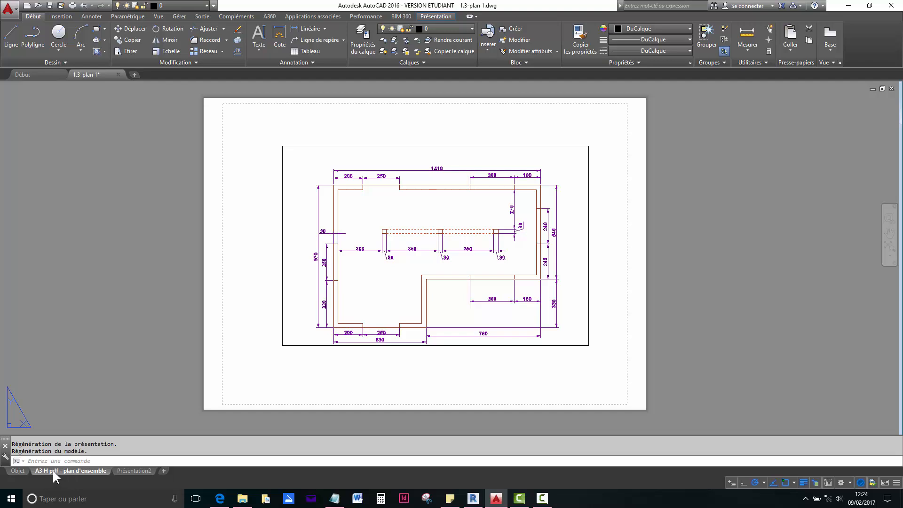
{"action": "right_click", "coordinate": [52, 470]}
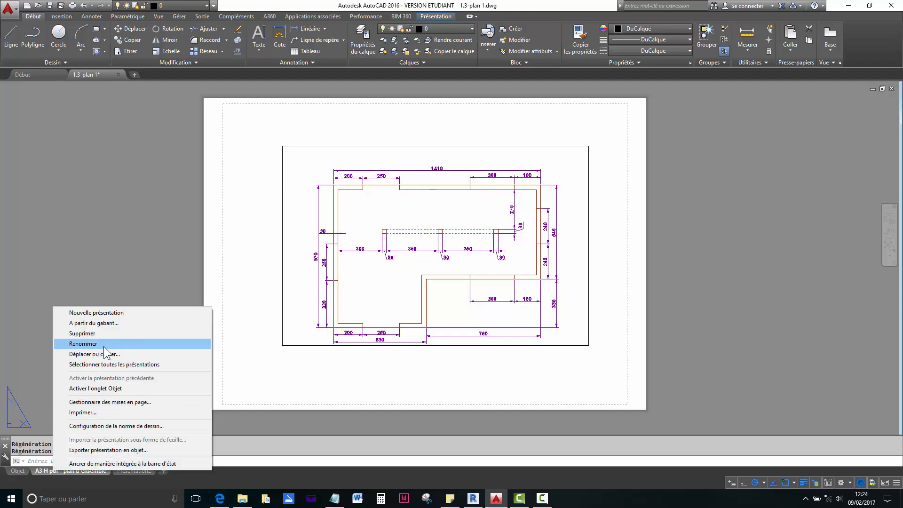
{"action": "left_click", "coordinate": [104, 347]}
{"action": "left_click", "coordinate": [38, 470]}
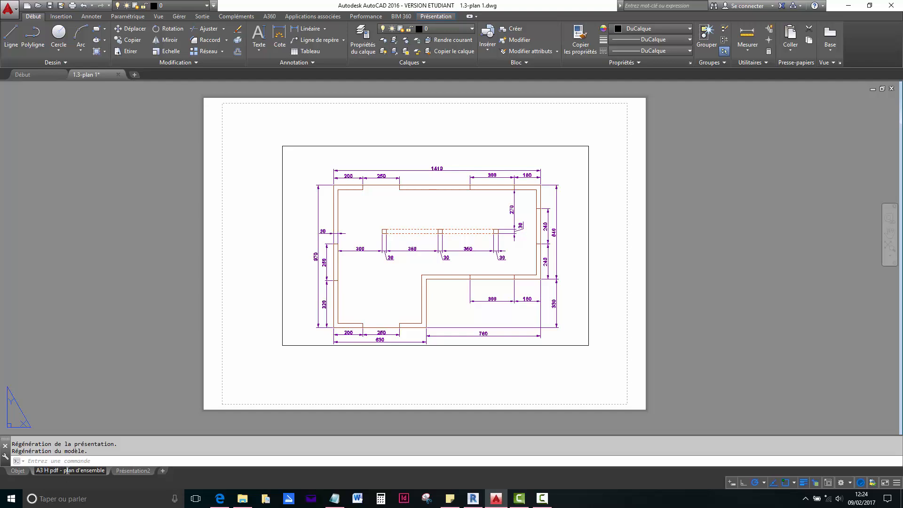
{"action": "left_click", "coordinate": [102, 403]}
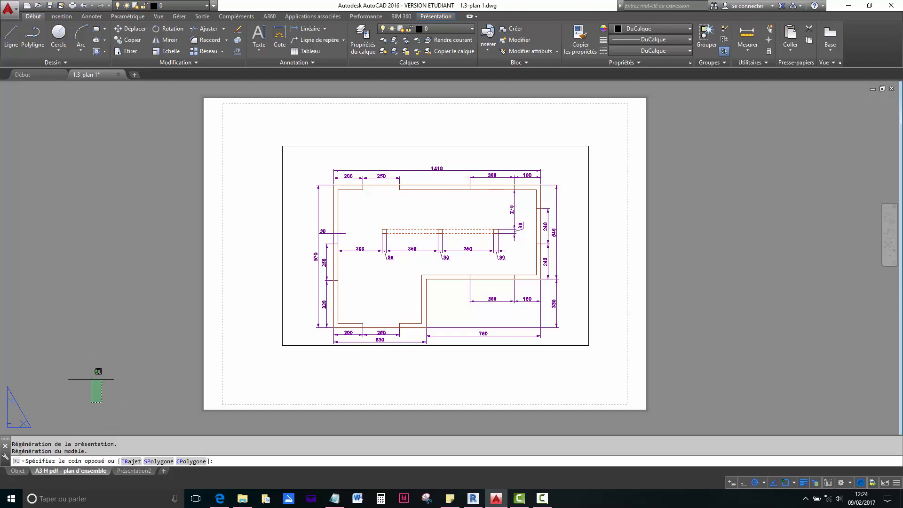
Step: Check the plotter, paper format, plot style and landscape orientation in the A3 layout's page setup, and accept it without changes
{"action": "right_click", "coordinate": [96, 467]}
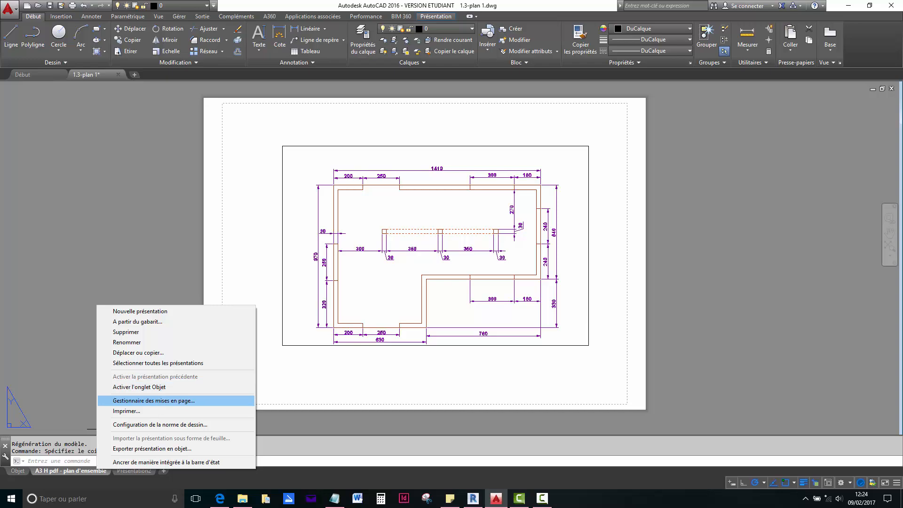
{"action": "left_click", "coordinate": [153, 400]}
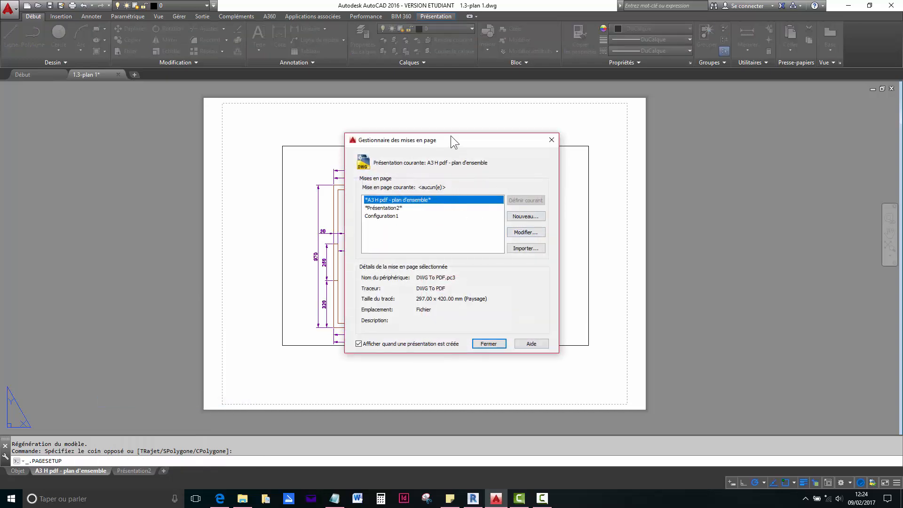
{"action": "left_click_drag", "start_coordinate": [451, 137], "coordinate": [430, 103]}
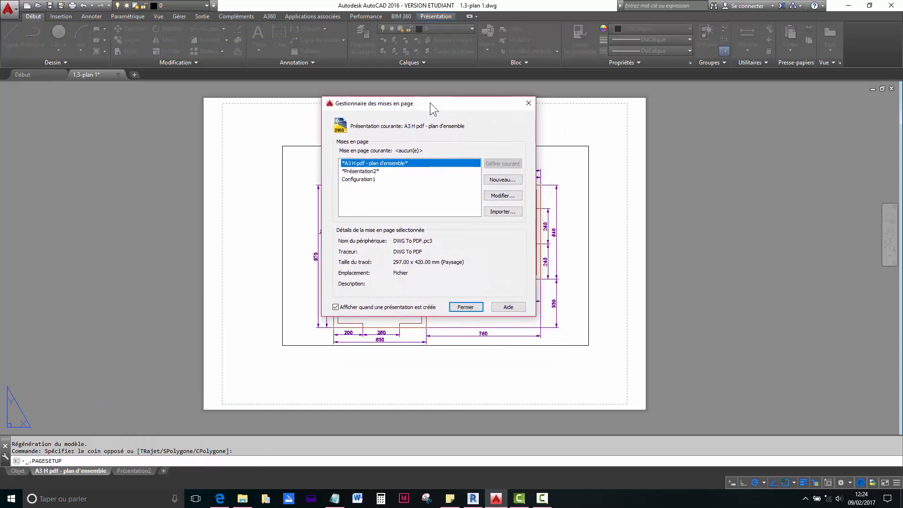
{"action": "left_click", "coordinate": [502, 195]}
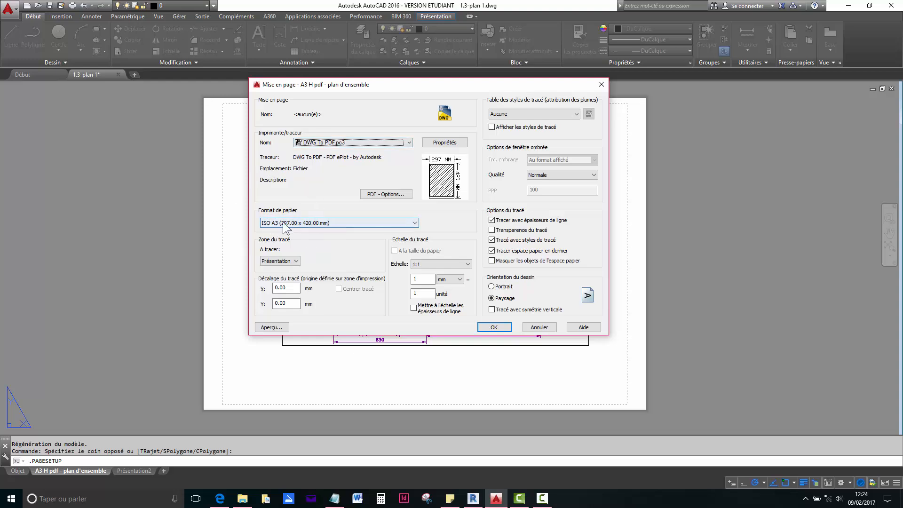
{"action": "left_click", "coordinate": [512, 298]}
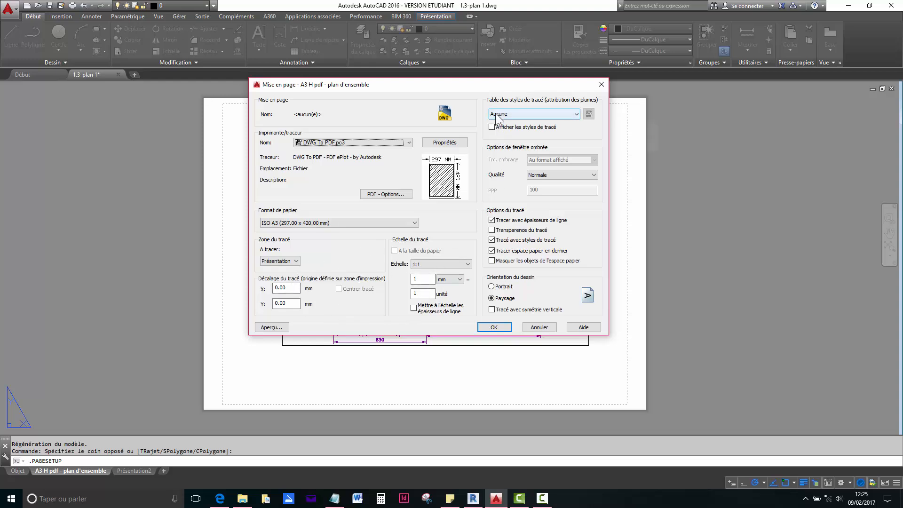
{"action": "left_click_drag", "start_coordinate": [507, 84], "coordinate": [595, 99]}
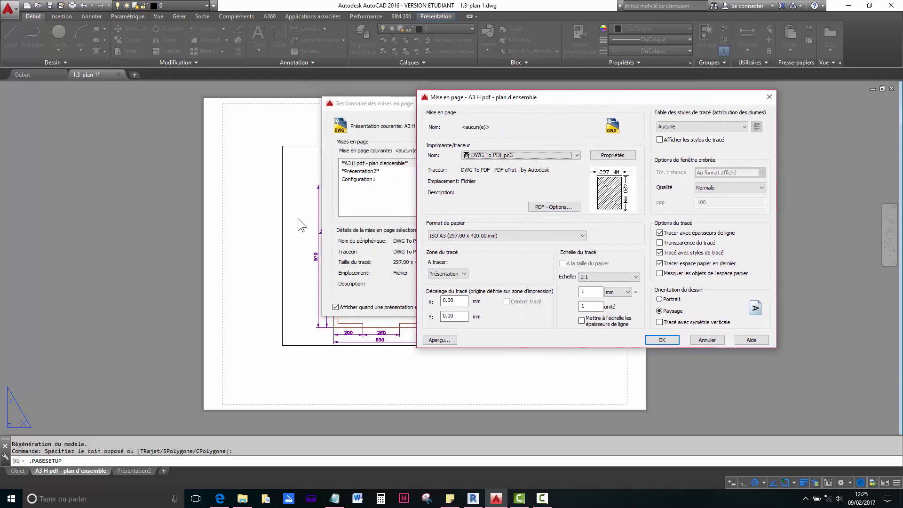
{"action": "left_click", "coordinate": [663, 340]}
{"action": "left_click", "coordinate": [466, 306]}
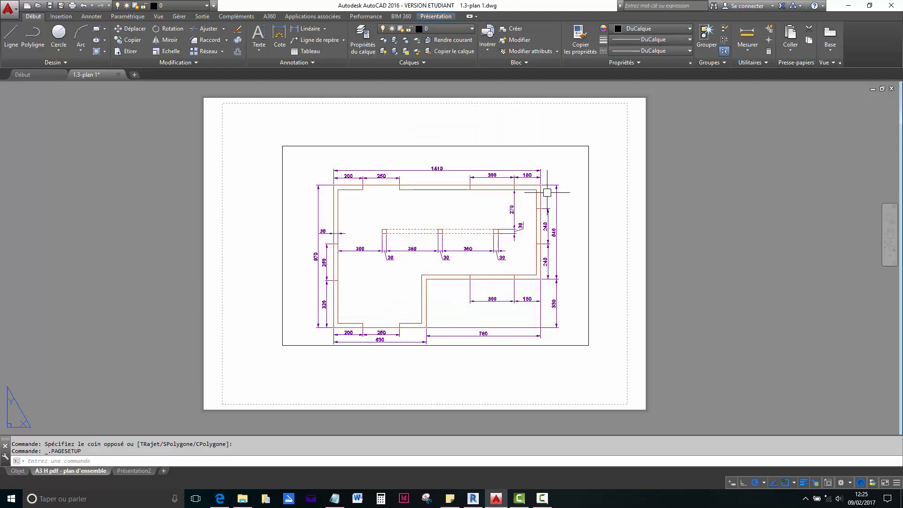
Step: Delete the existing viewport from the A3 layout
{"action": "left_click", "coordinate": [507, 133]}
{"action": "left_click", "coordinate": [450, 190]}
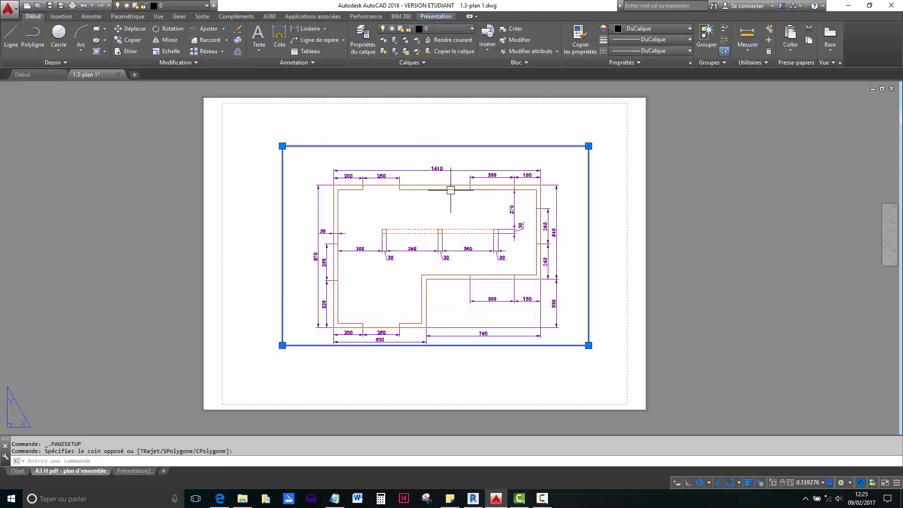
{"action": "key", "text": "Delete"}
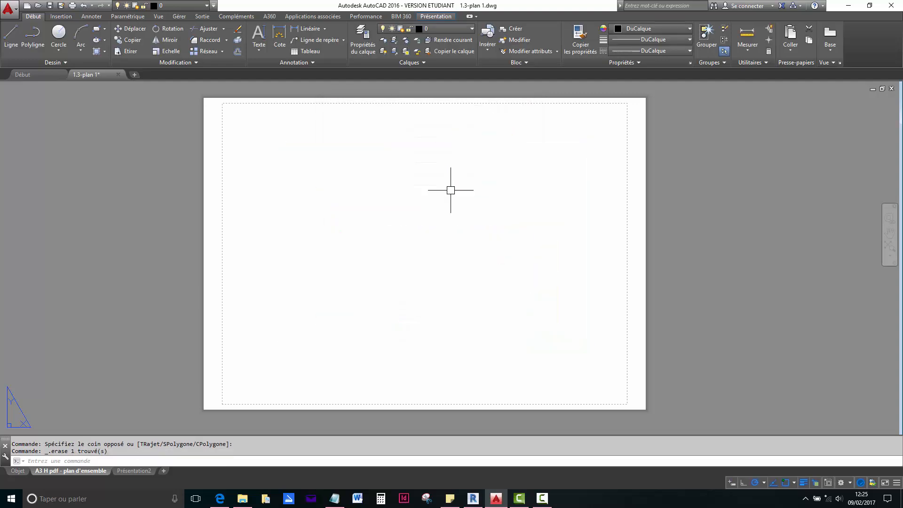
Step: Make layer 095-fenetre de presentation current and create a rectangular viewport filling the printable area with the Zonegraph option
{"action": "left_click", "coordinate": [445, 28]}
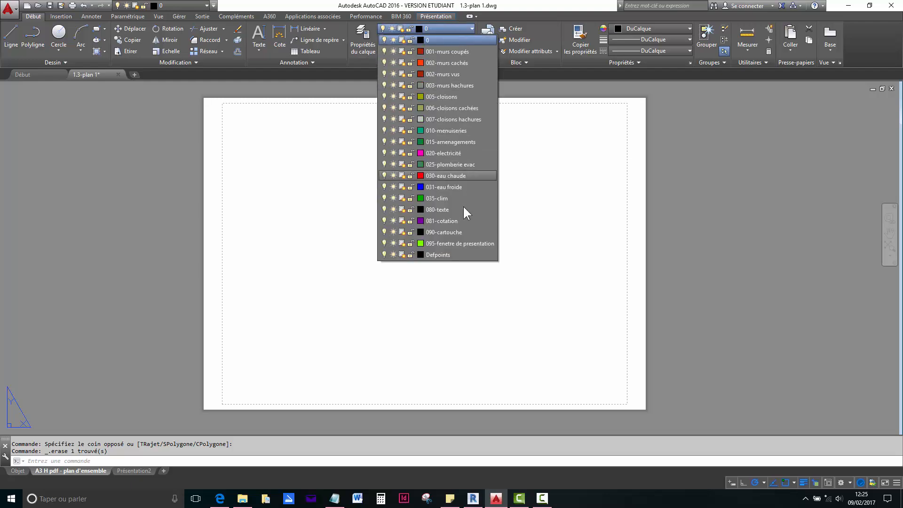
{"action": "left_click", "coordinate": [453, 244]}
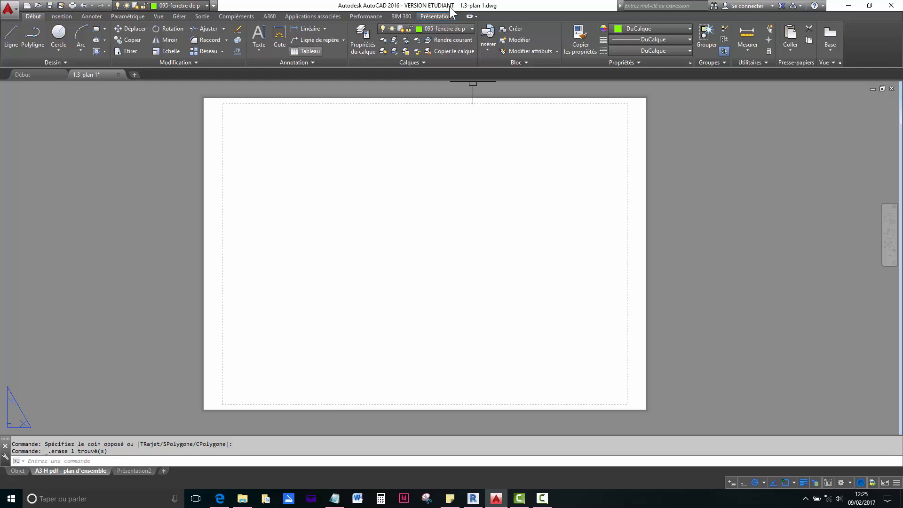
{"action": "left_click", "coordinate": [437, 17]}
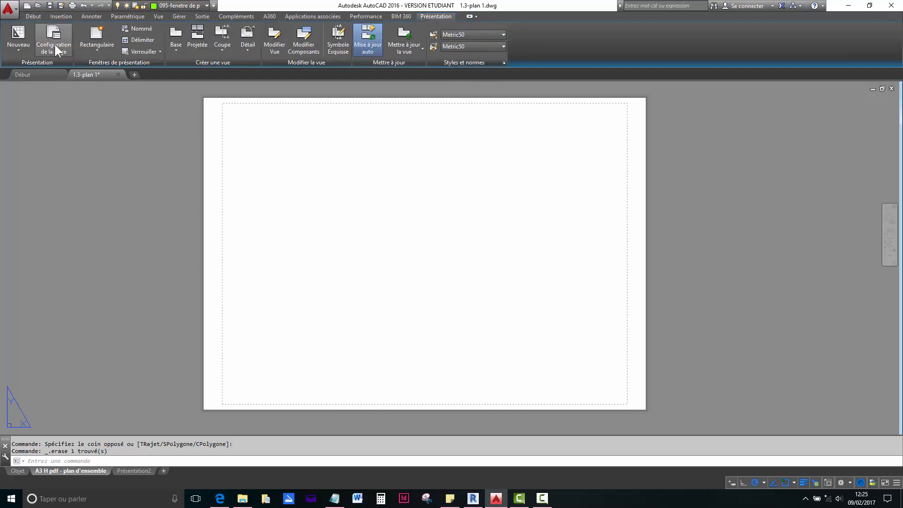
{"action": "left_click", "coordinate": [97, 33]}
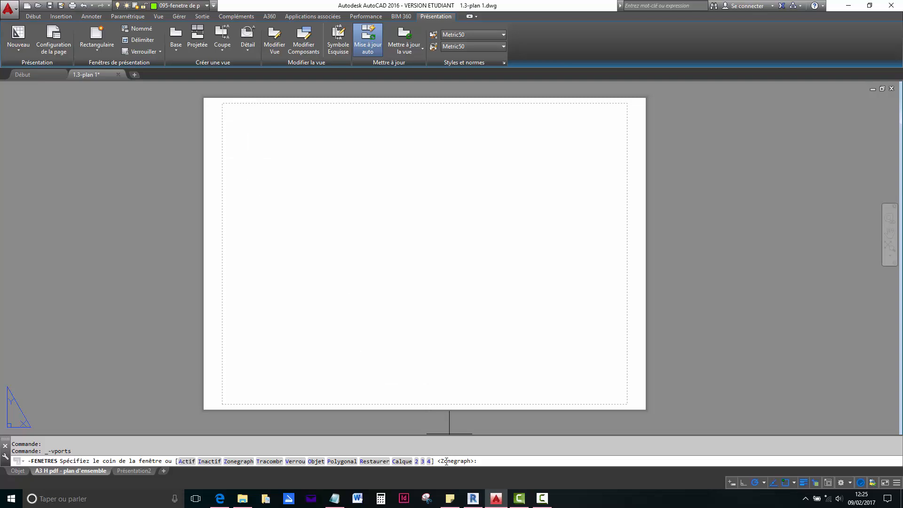
{"action": "key", "text": "Return"}
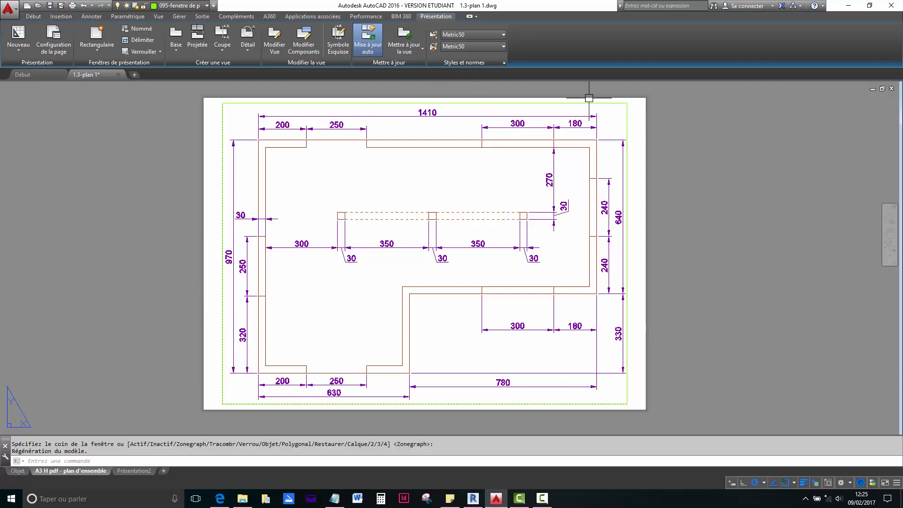
Step: Enter the new viewport's model space and examine the plan's walls and dimensions at different magnifications
{"action": "double_click", "coordinate": [350, 177]}
{"action": "scroll", "coordinate": [365, 228], "scroll_direction": "down", "scroll_amount": 3}
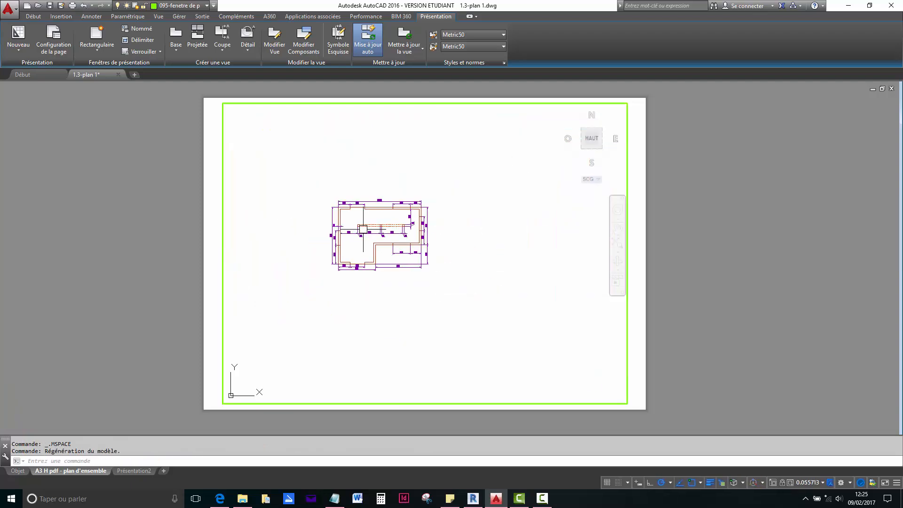
{"action": "scroll", "coordinate": [362, 228], "scroll_direction": "up", "scroll_amount": 3}
{"action": "scroll", "coordinate": [363, 230], "scroll_direction": "down", "scroll_amount": 4}
{"action": "scroll", "coordinate": [363, 229], "scroll_direction": "up", "scroll_amount": 4}
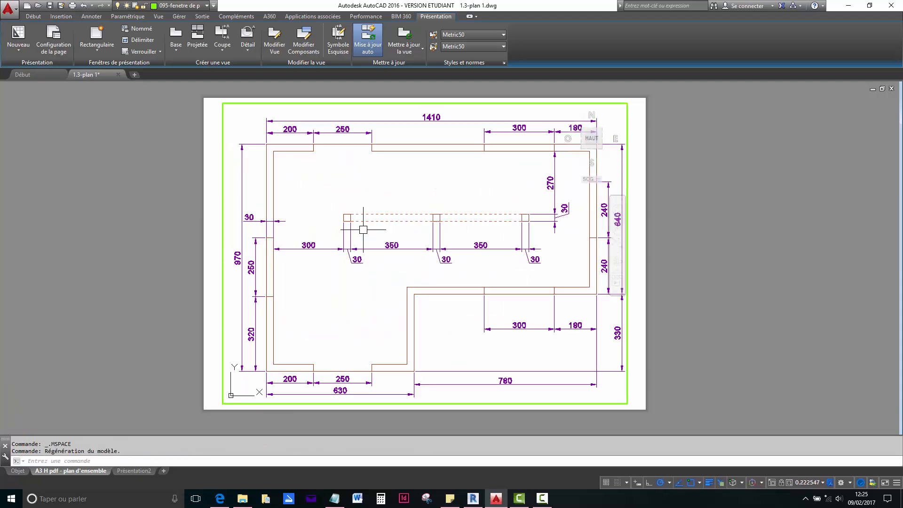
{"action": "scroll", "coordinate": [363, 230], "scroll_direction": "down", "scroll_amount": 2}
{"action": "middle_click_drag", "start_coordinate": [363, 227], "coordinate": [364, 239]}
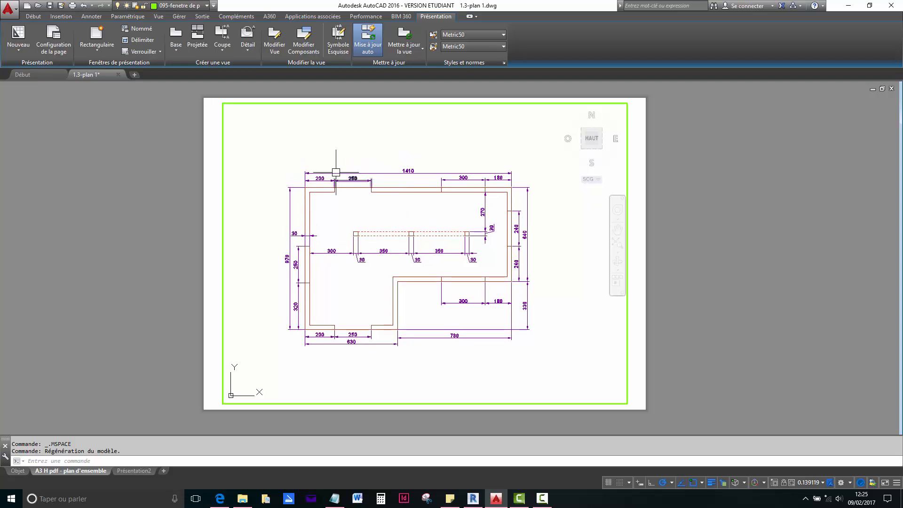
{"action": "scroll", "coordinate": [303, 177], "scroll_direction": "up", "scroll_amount": 4}
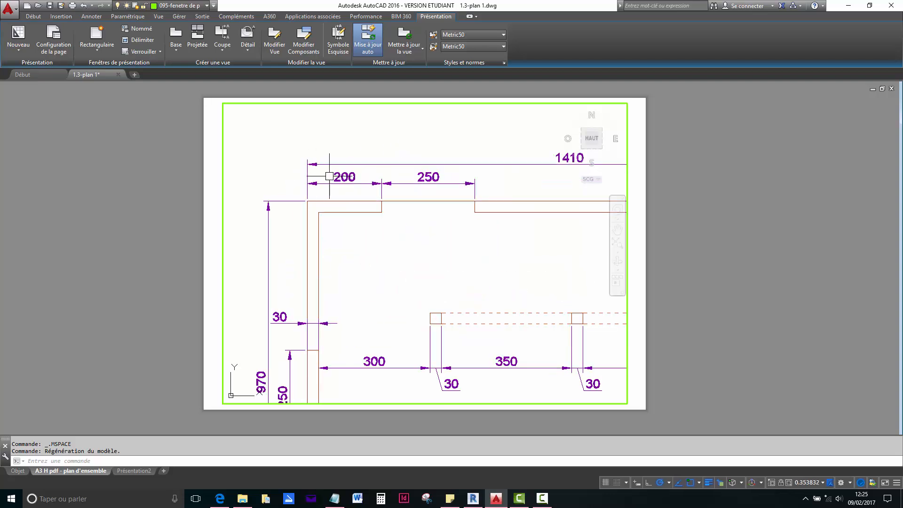
{"action": "scroll", "coordinate": [328, 180], "scroll_direction": "down", "scroll_amount": 2}
{"action": "middle_click_drag", "start_coordinate": [328, 180], "coordinate": [300, 194]}
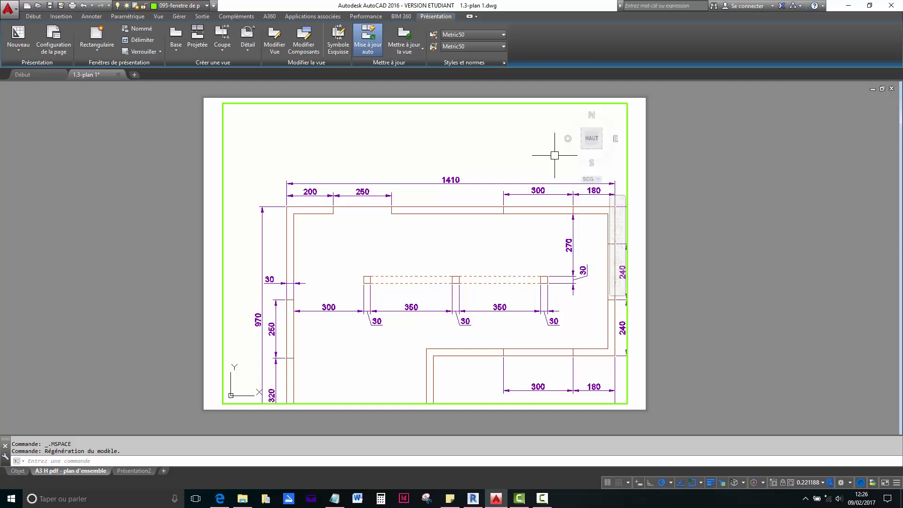
{"action": "scroll", "coordinate": [295, 183], "scroll_direction": "up", "scroll_amount": 2}
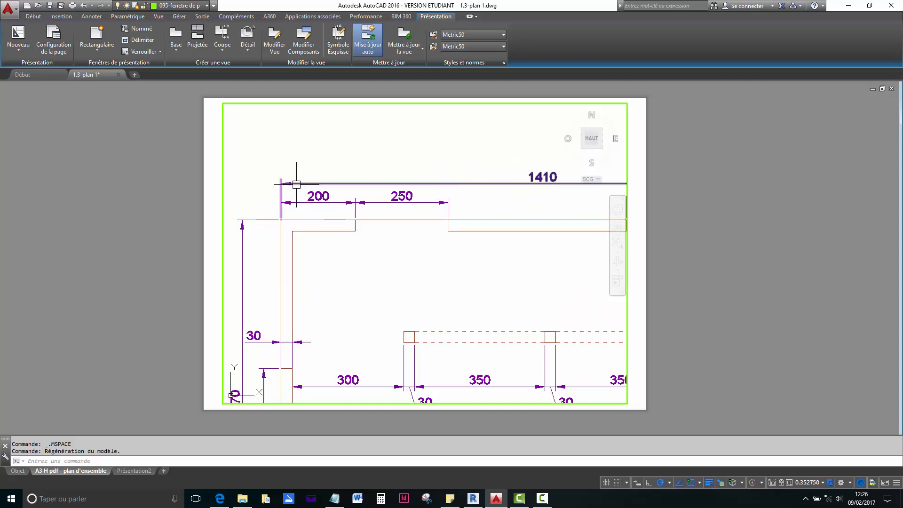
{"action": "scroll", "coordinate": [291, 194], "scroll_direction": "up", "scroll_amount": 2}
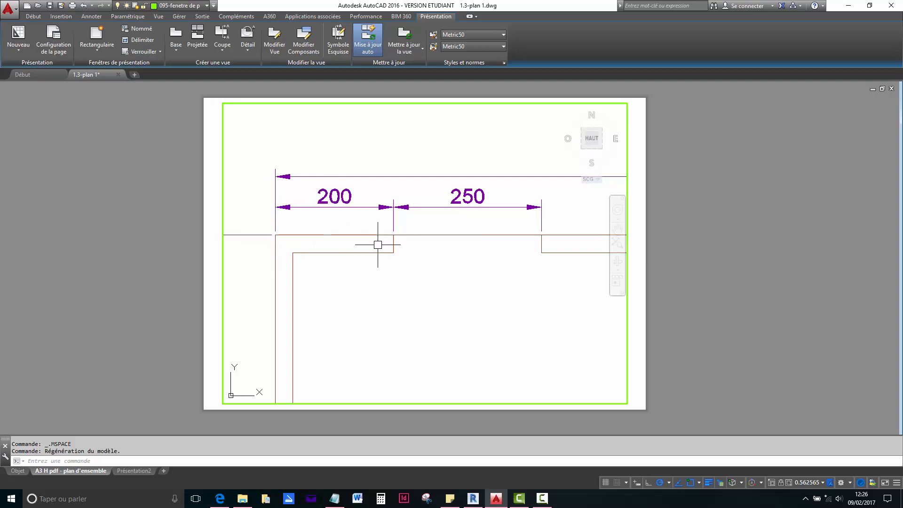
{"action": "scroll", "coordinate": [377, 209], "scroll_direction": "down", "scroll_amount": 2}
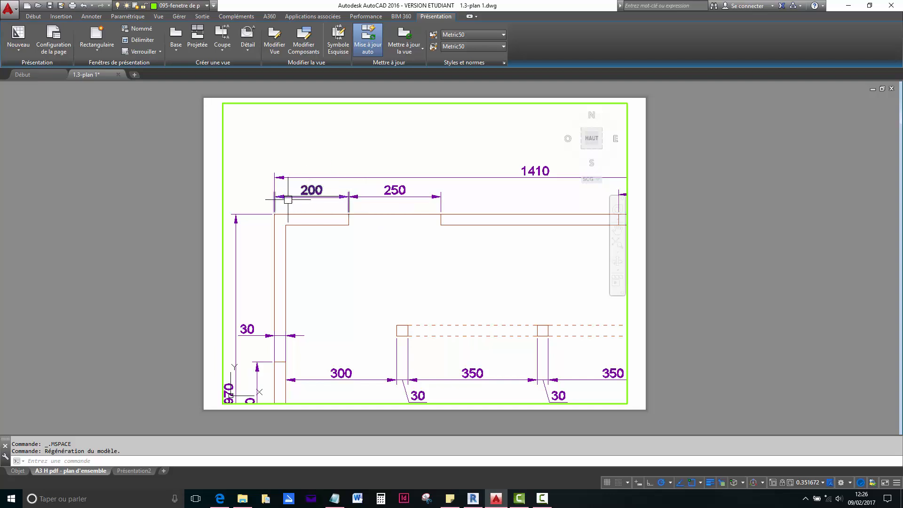
{"action": "middle_click_drag", "start_coordinate": [312, 166], "coordinate": [338, 174]}
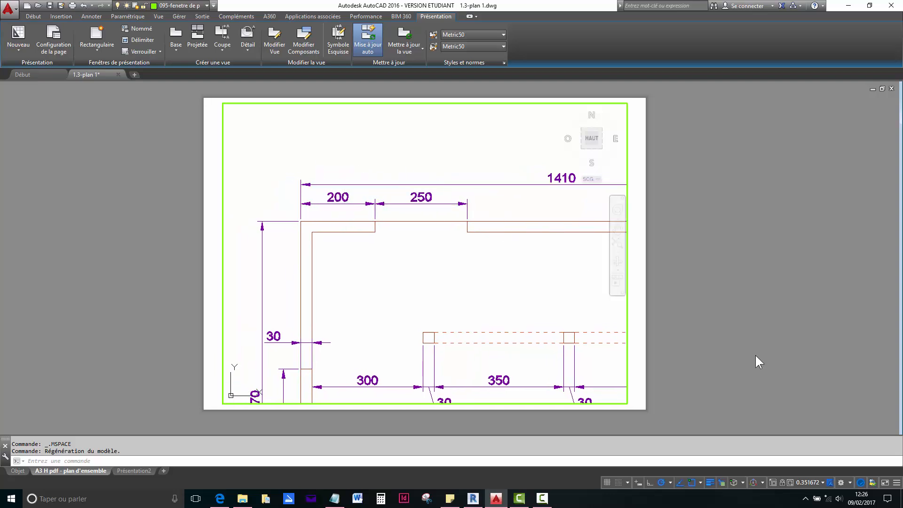
Step: Try the standard 1:50 scale on the active viewport
{"action": "left_click", "coordinate": [810, 483]}
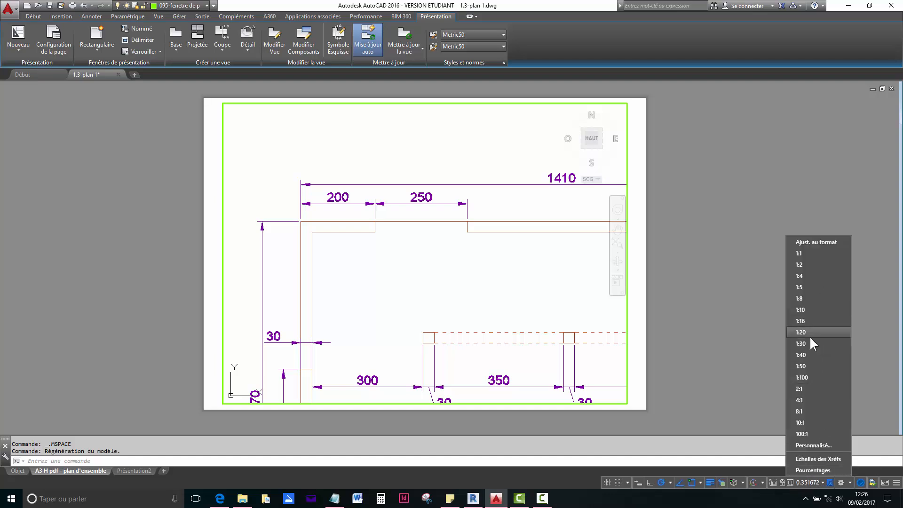
{"action": "left_click", "coordinate": [804, 366]}
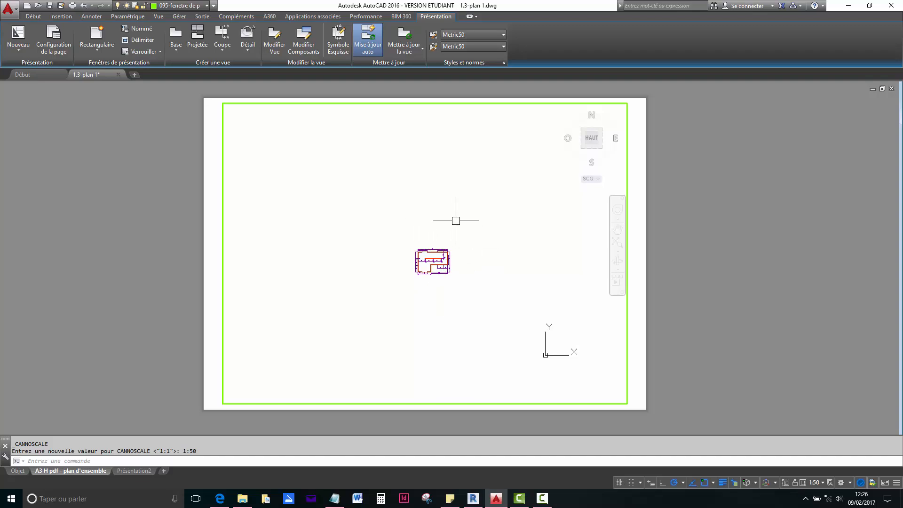
Step: Scale the plan in the viewport with the Zoom factor 10/50xp and position the whole plan inside the frame
{"action": "type", "text": "z"}
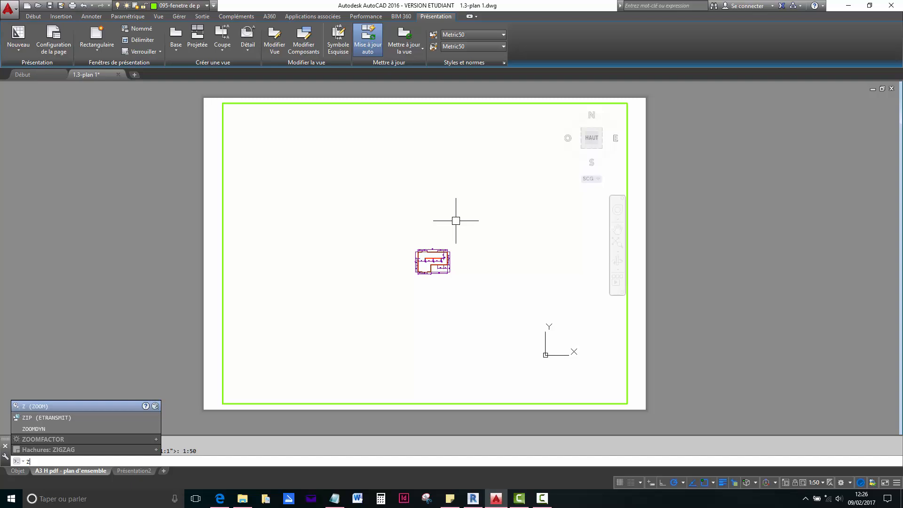
{"action": "key", "text": "Return"}
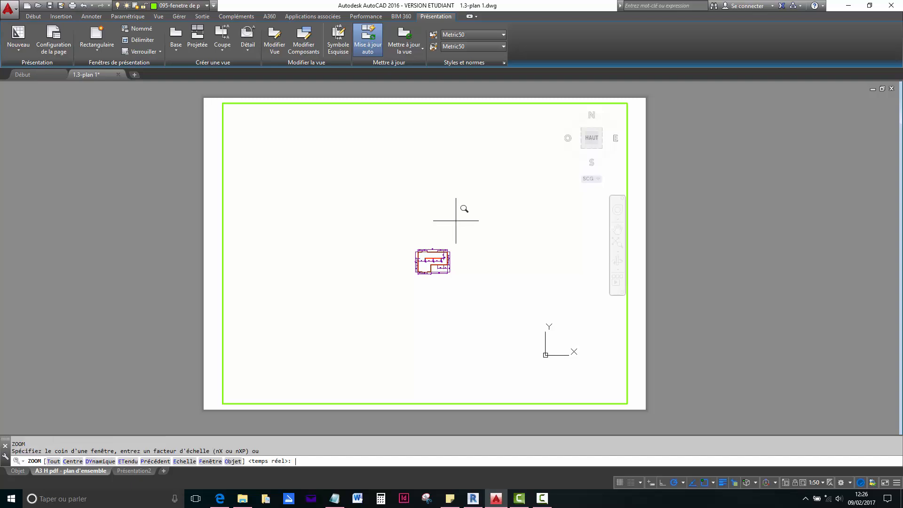
{"action": "type", "text": "10/50xp"}
{"action": "key", "text": "Return"}
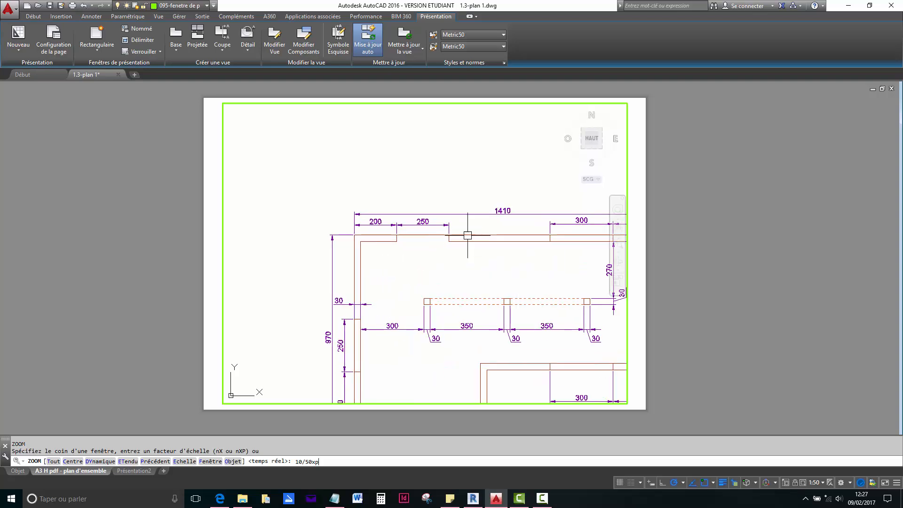
{"action": "middle_click_drag", "start_coordinate": [538, 306], "coordinate": [445, 205]}
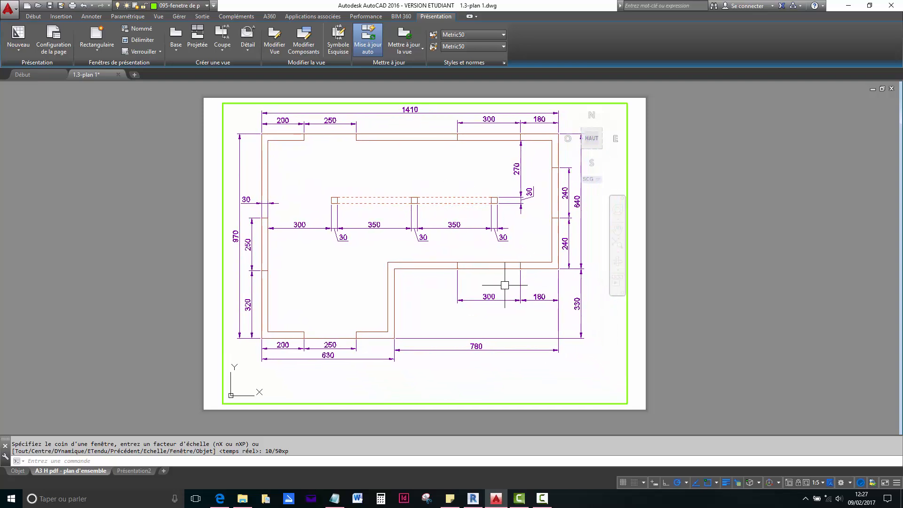
Step: Lock the viewport's scale and return to paper space
{"action": "left_click", "coordinate": [797, 481]}
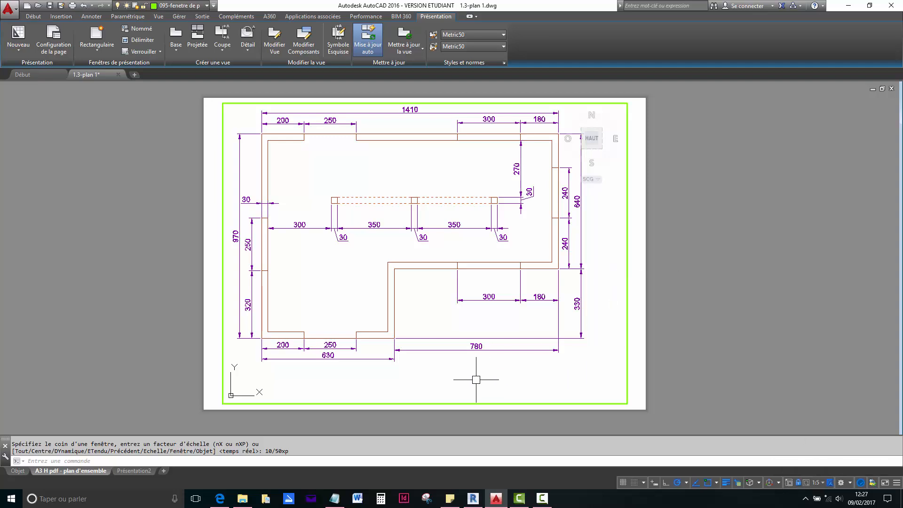
{"action": "middle_click_drag", "start_coordinate": [399, 240], "coordinate": [337, 241]}
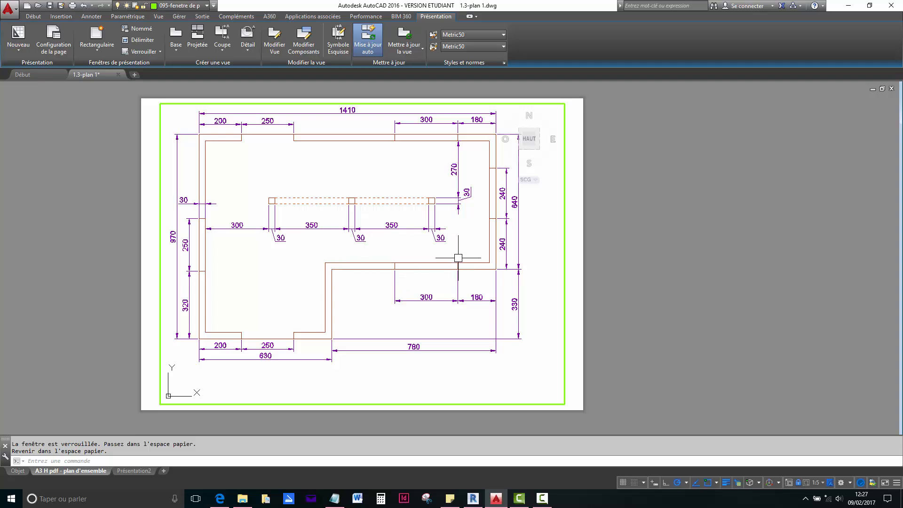
{"action": "double_click", "coordinate": [646, 230]}
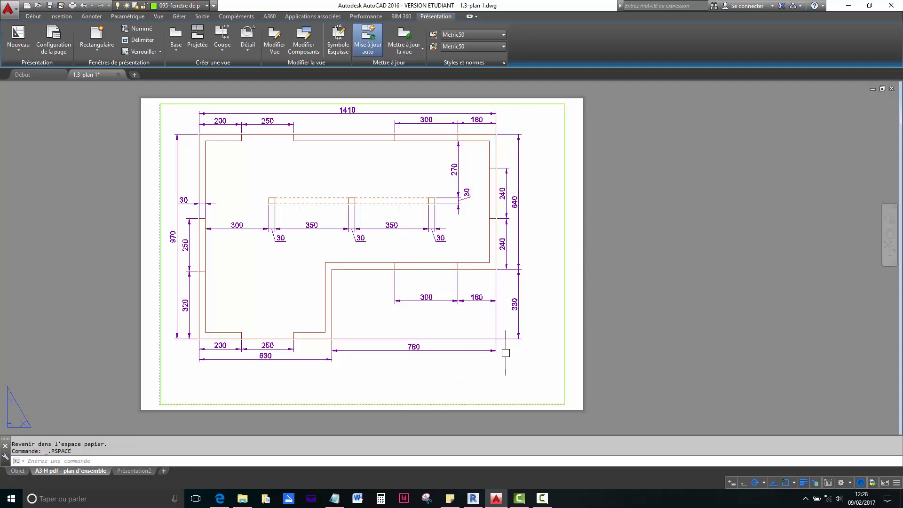